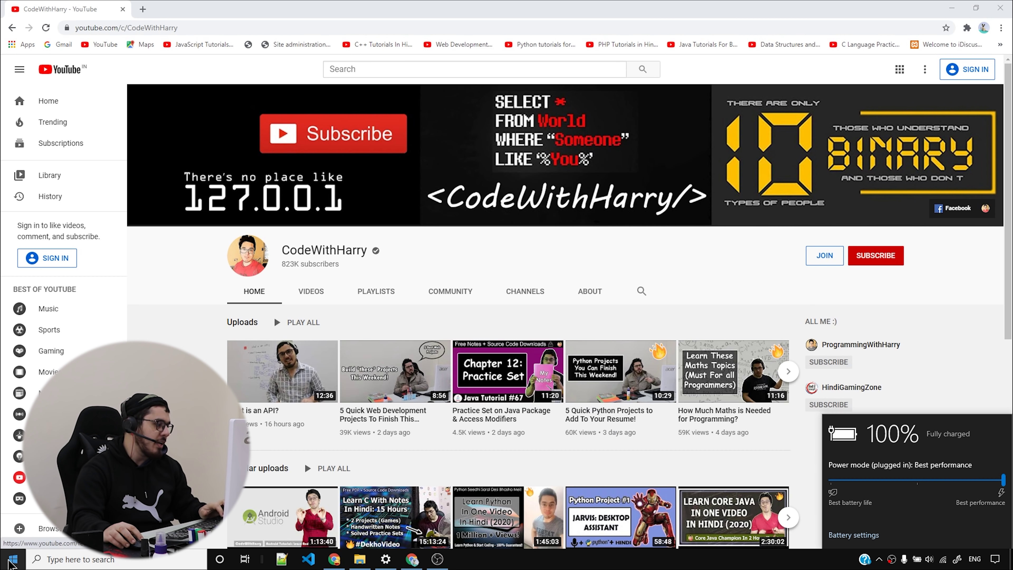
Open the Windows power options and create a High performance power plan named My Custom Plan 1 with the default display and sleep settings.
click(70, 560)
text(power options)
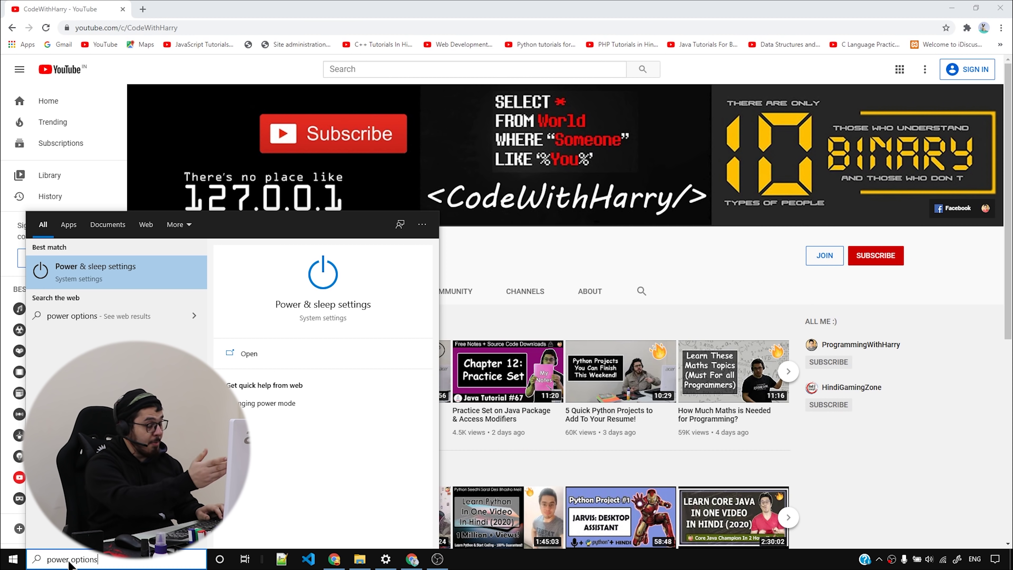
click(101, 269)
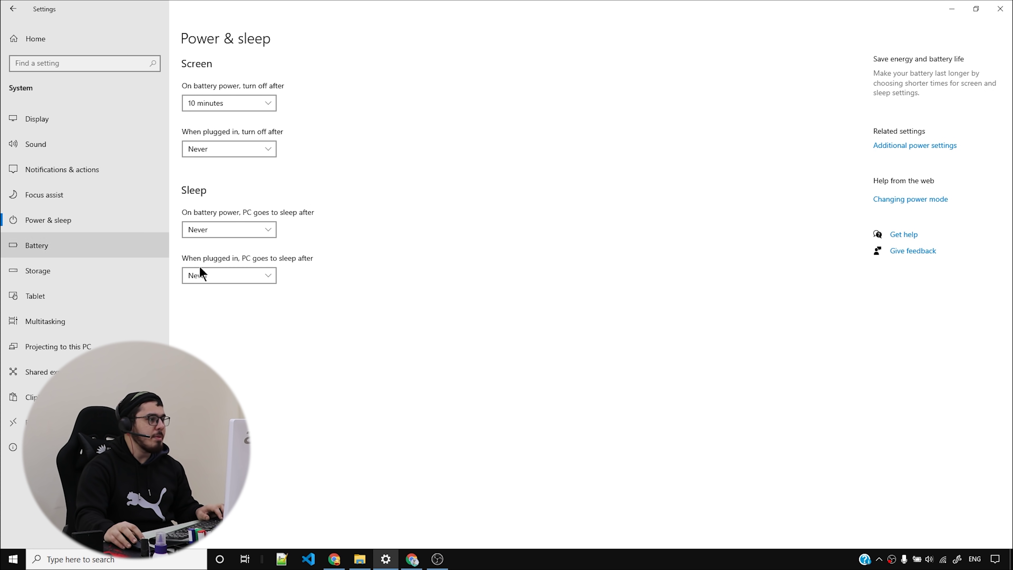
click(914, 145)
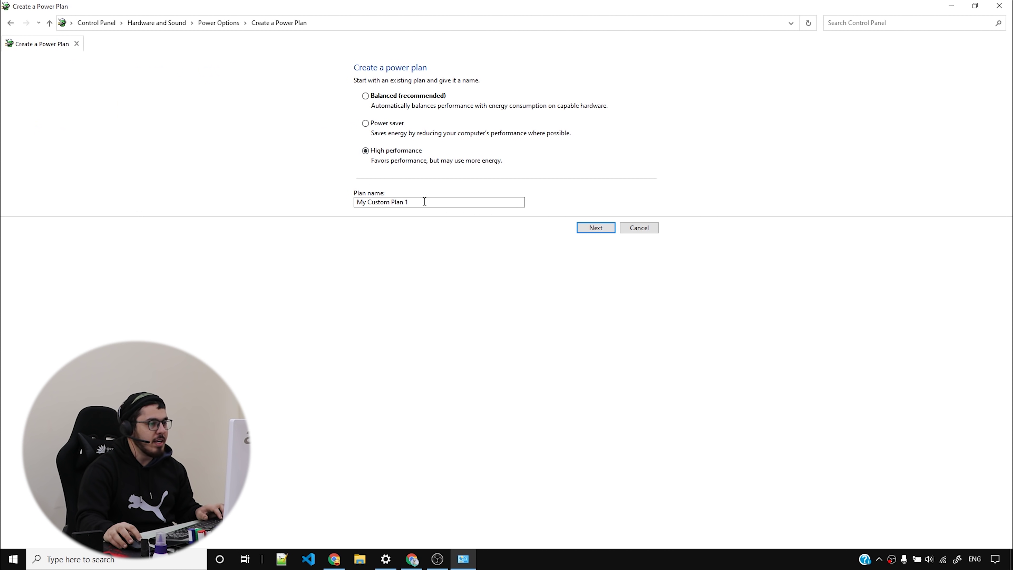
click(606, 228)
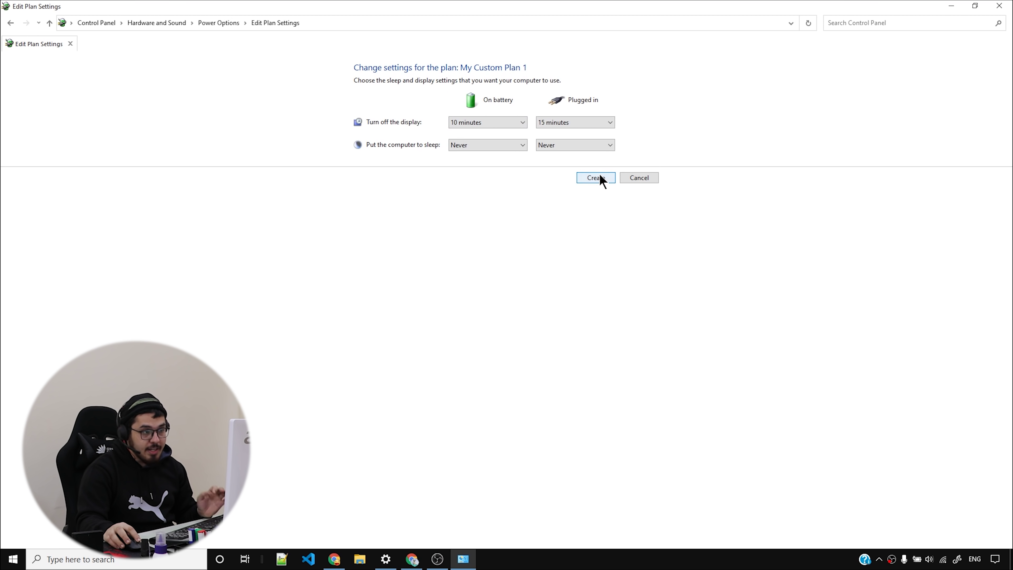
click(600, 176)
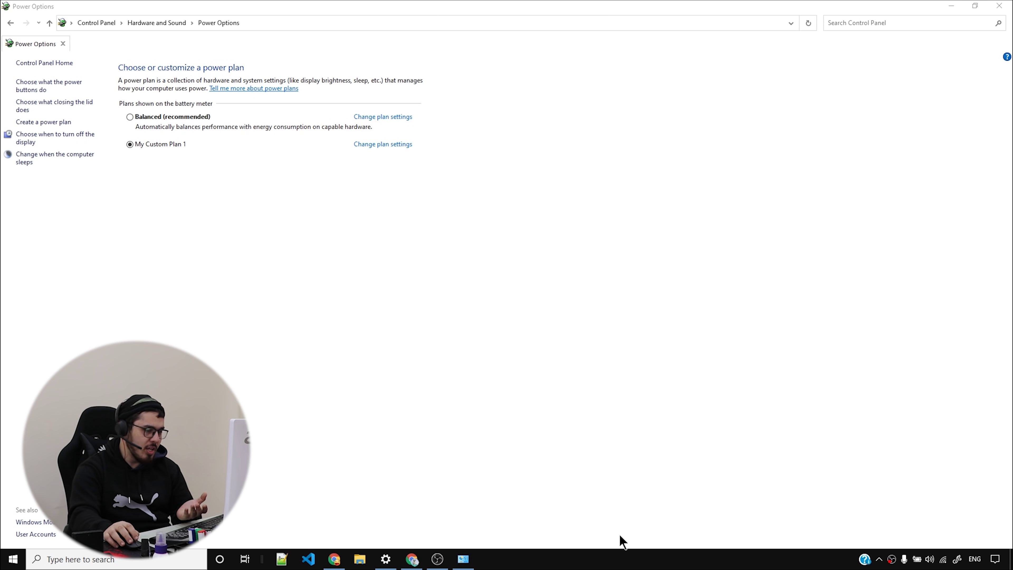
Open the startup programs list in Task Manager and disable EpicGamesLauncher at startup.
right_click(631, 559)
click(674, 517)
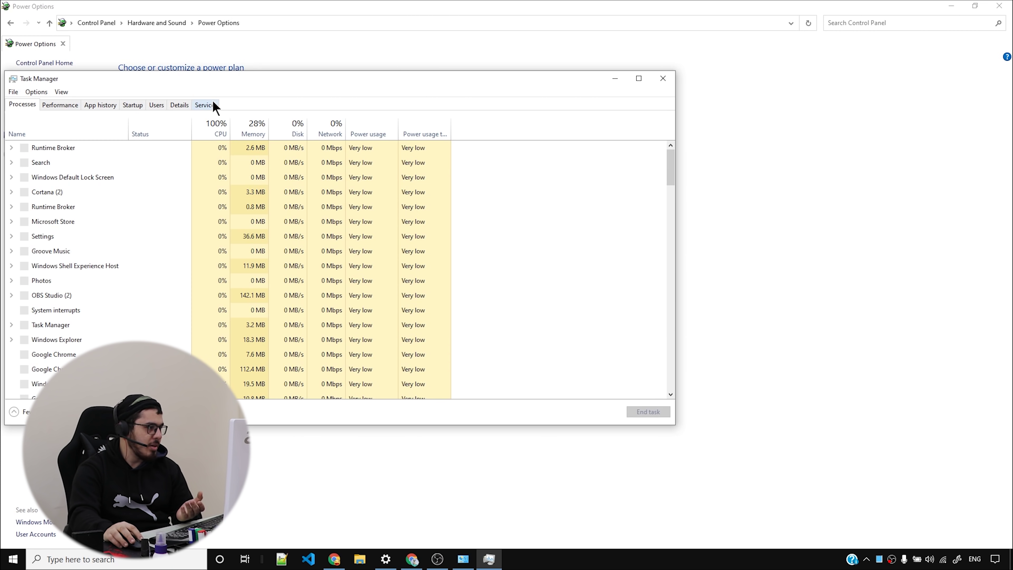
drag(239, 78, 433, 82)
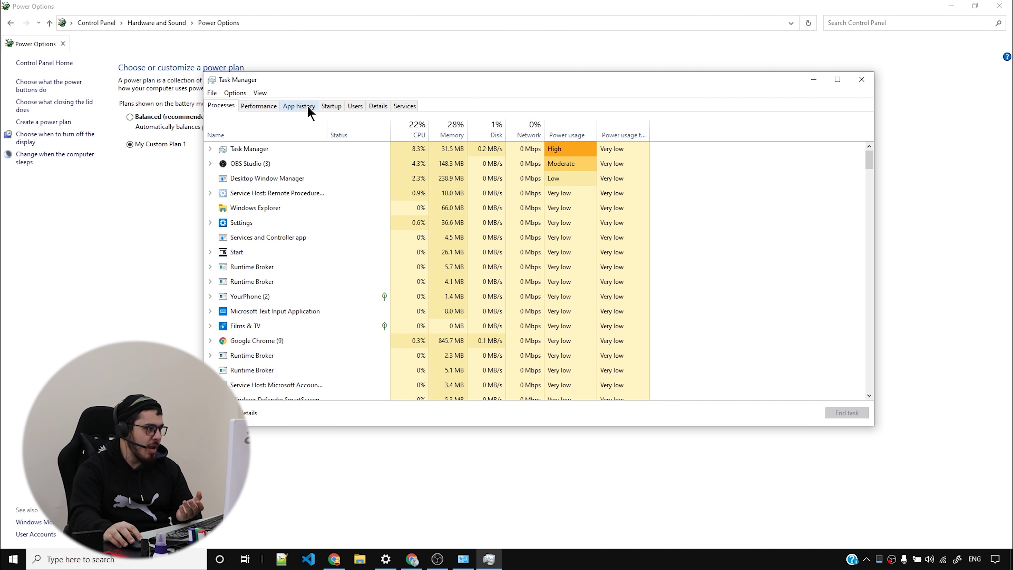
click(336, 104)
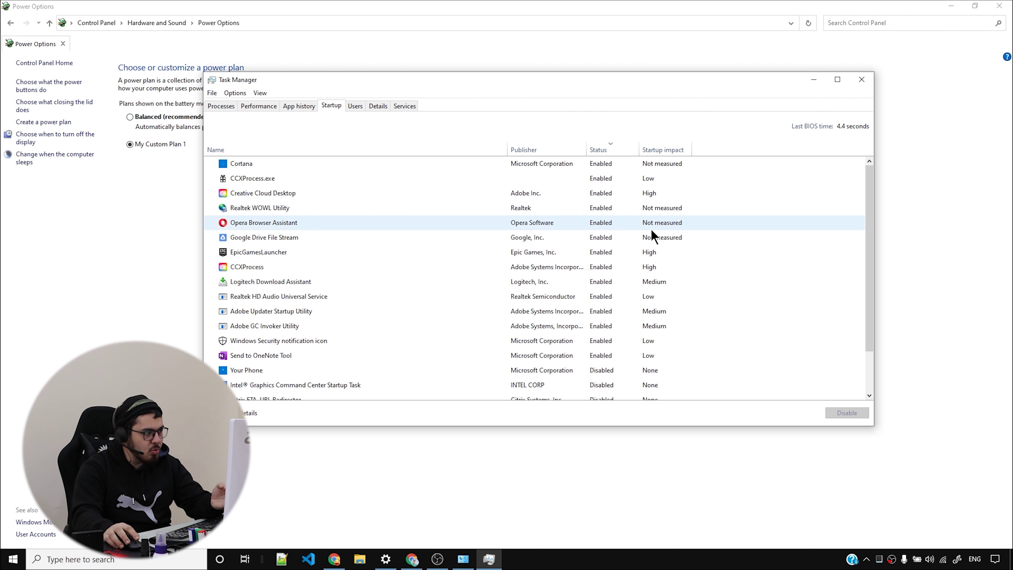
click(279, 252)
right_click(279, 252)
click(318, 275)
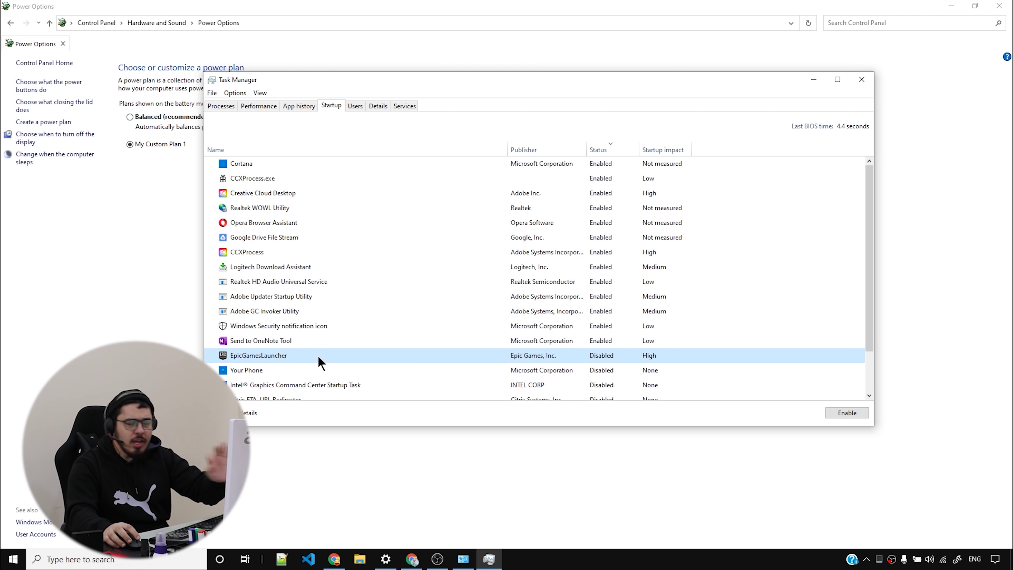
Look through the remaining startup programs and disable Opera Browser Assistant.
scroll(335, 375, down, 1)
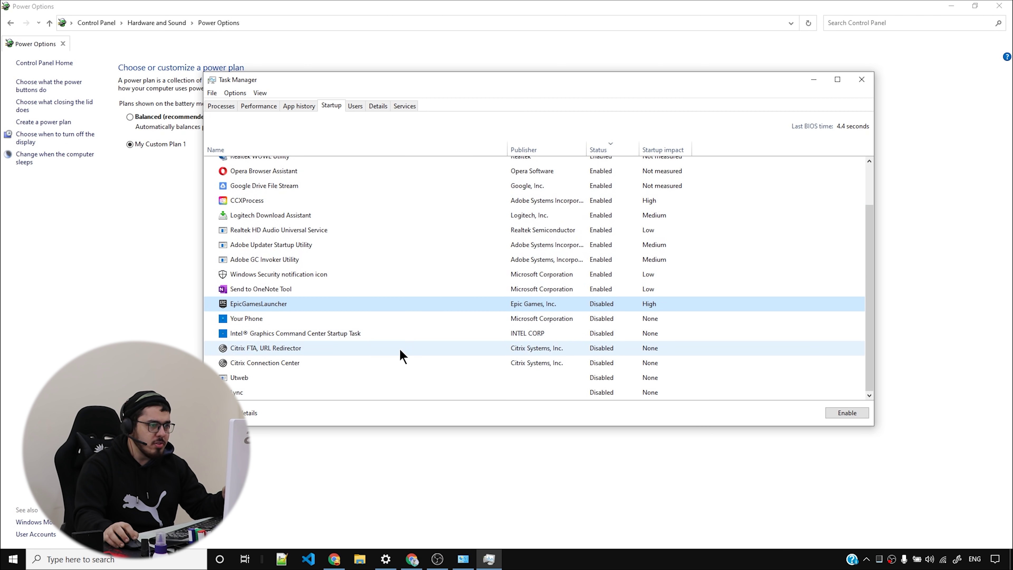
scroll(400, 355, up, 1)
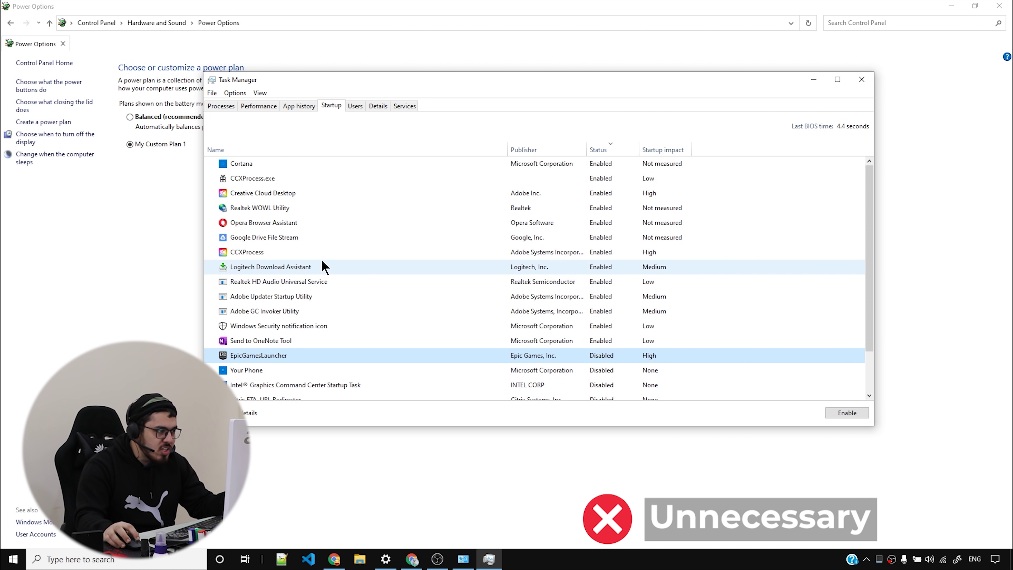
right_click(267, 226)
click(303, 229)
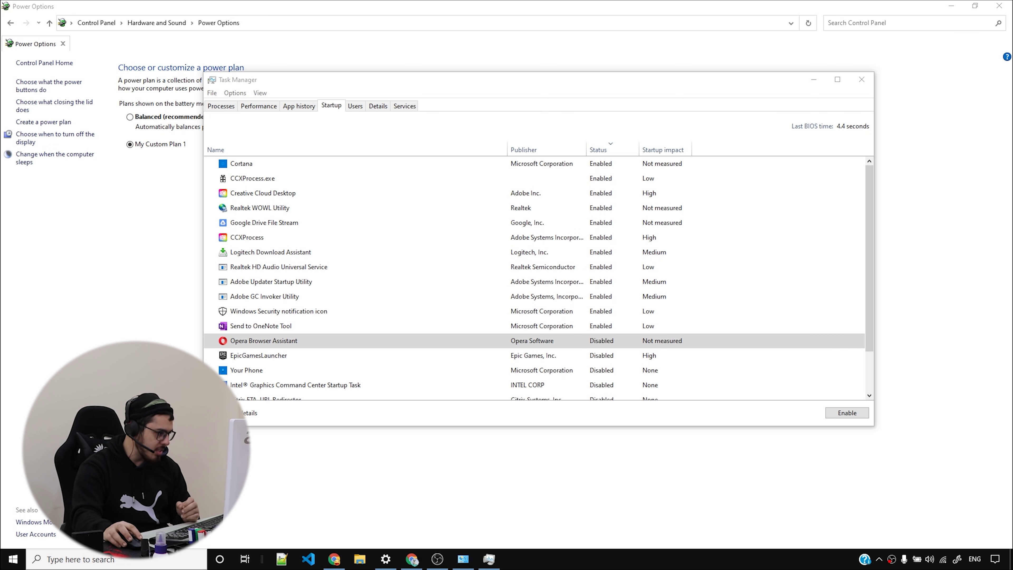
Switch to the Windows Apps & features settings and uninstall the Instagram app.
click(58, 560)
text(add or rem)
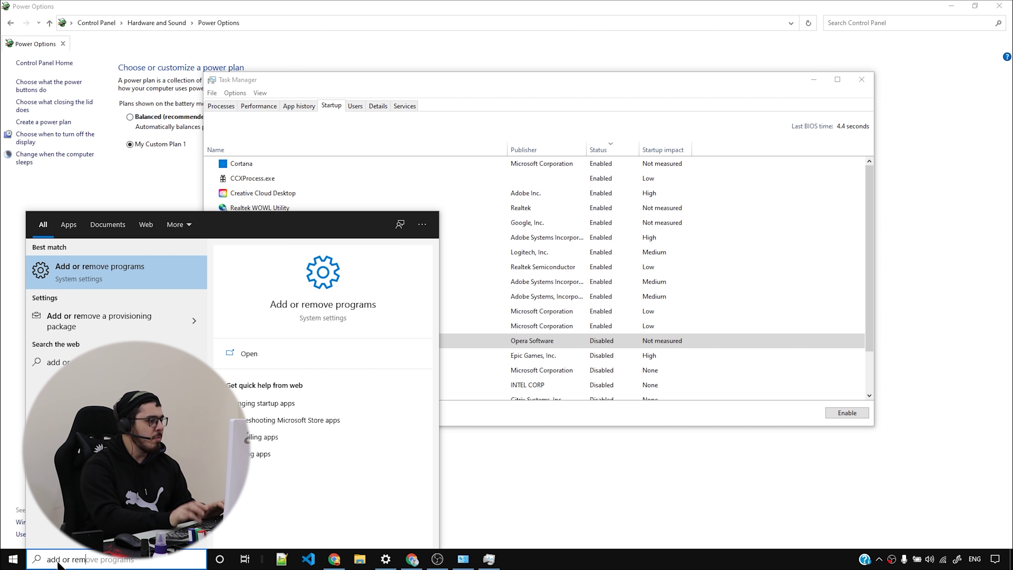
key(Return)
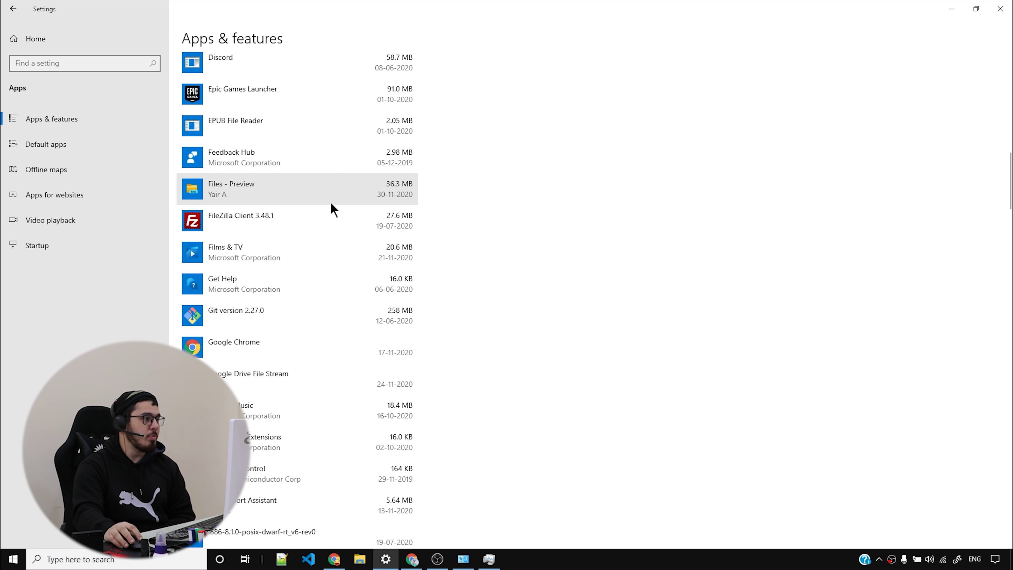
scroll(359, 240, down, 5)
scroll(384, 295, up, 2)
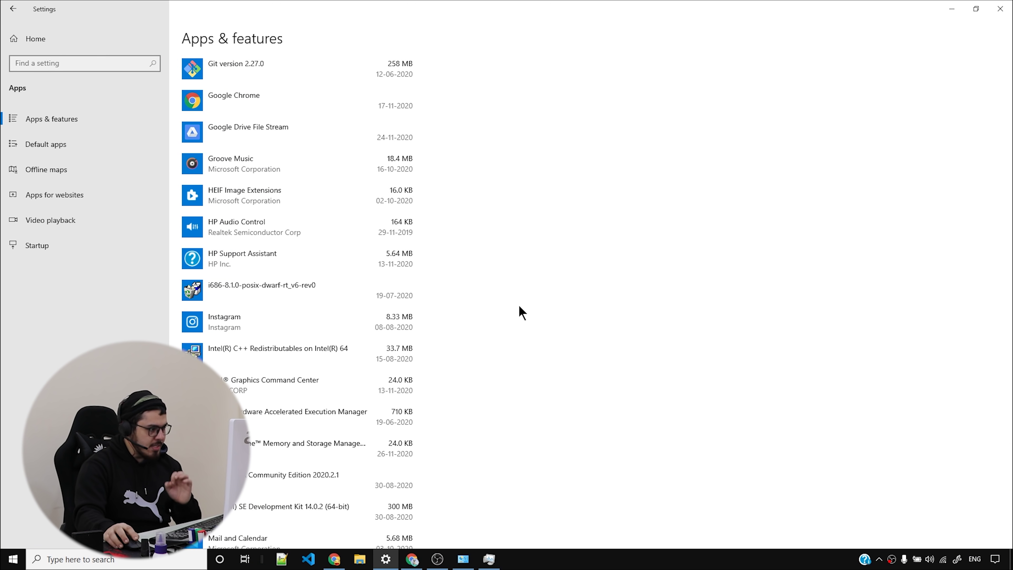
click(267, 318)
click(383, 365)
click(442, 344)
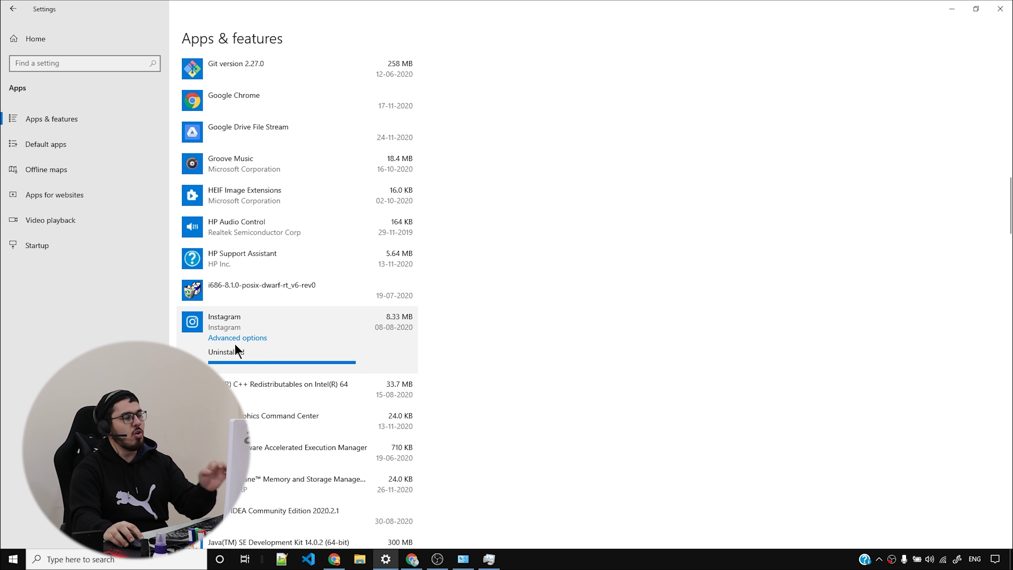
Uninstall MSI Afterburner 4.6.2 from the installed apps, completing its uninstall wizard.
scroll(464, 367, down, 6)
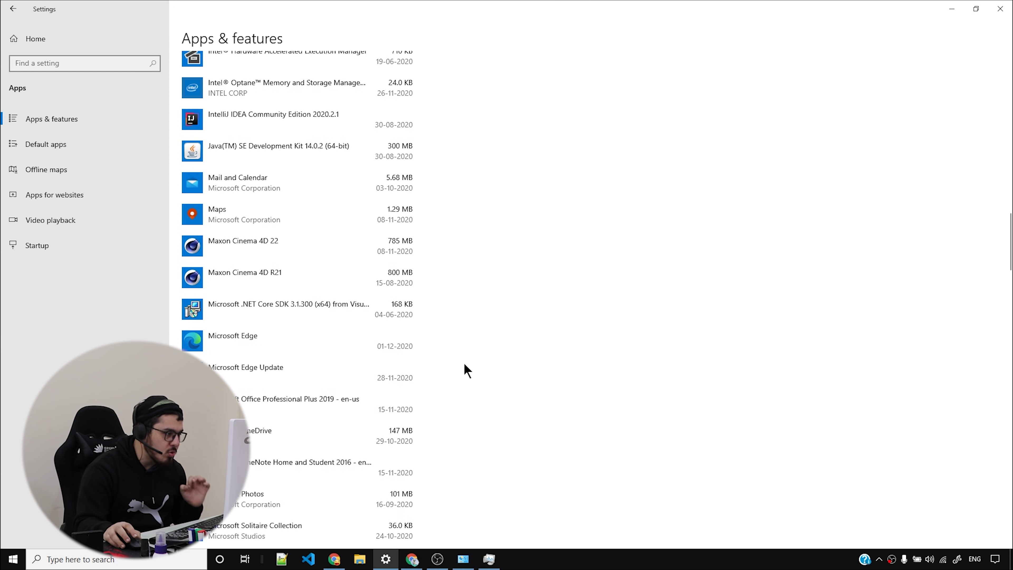
scroll(466, 370, down, 4)
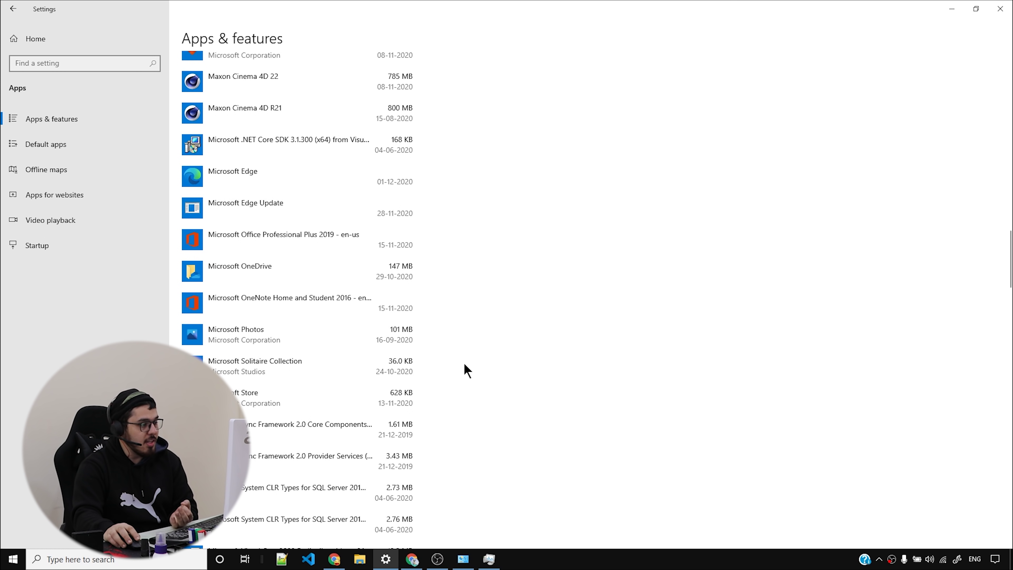
scroll(399, 383, down, 2)
scroll(400, 386, down, 12)
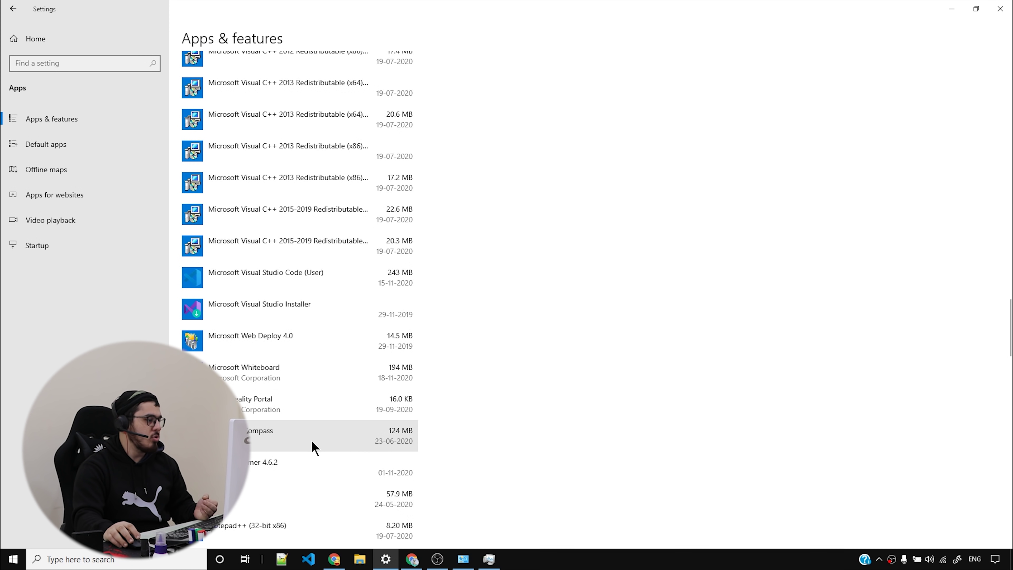
scroll(279, 419, down, 2)
click(301, 386)
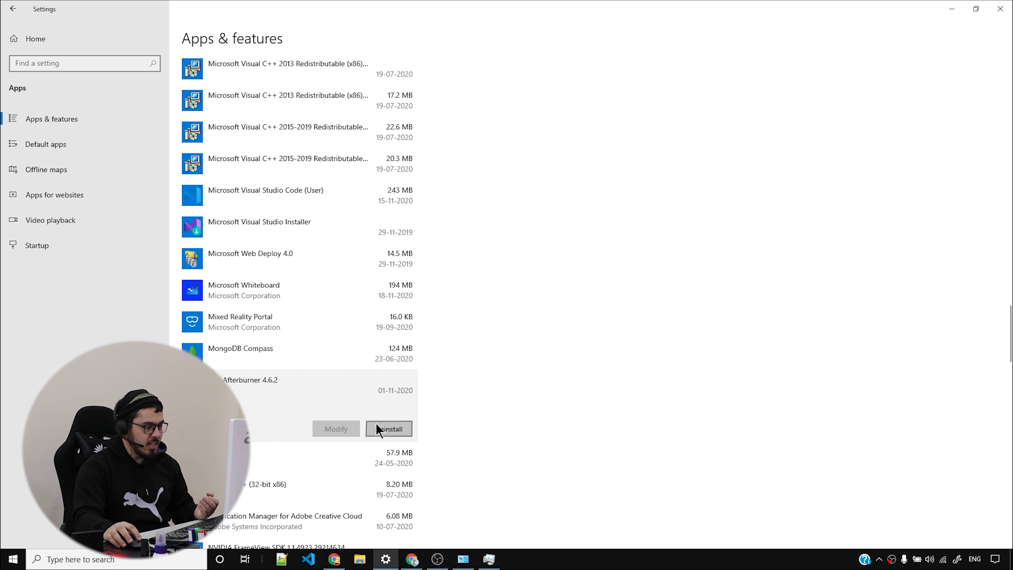
click(374, 426)
click(425, 403)
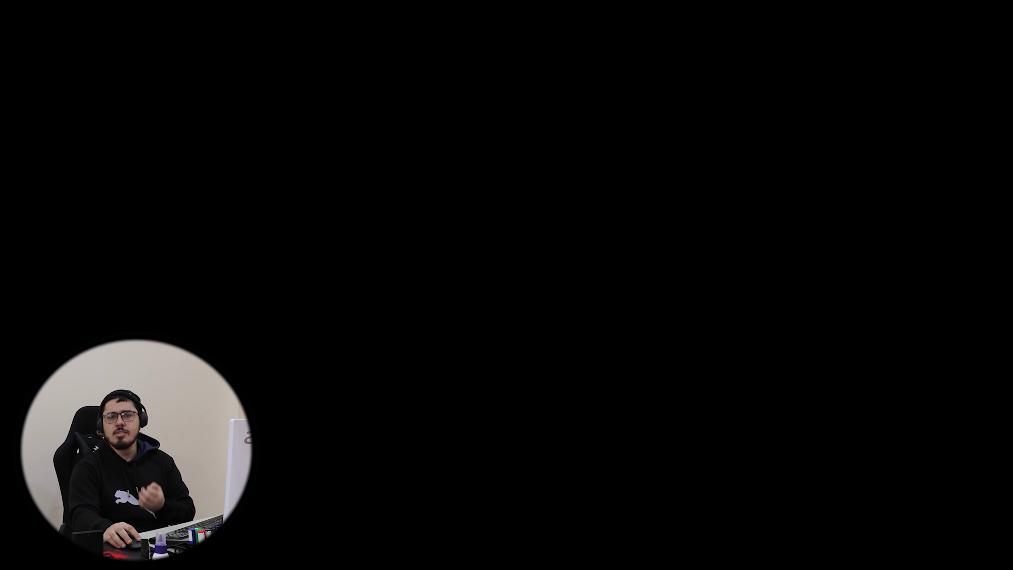
click(479, 357)
click(563, 363)
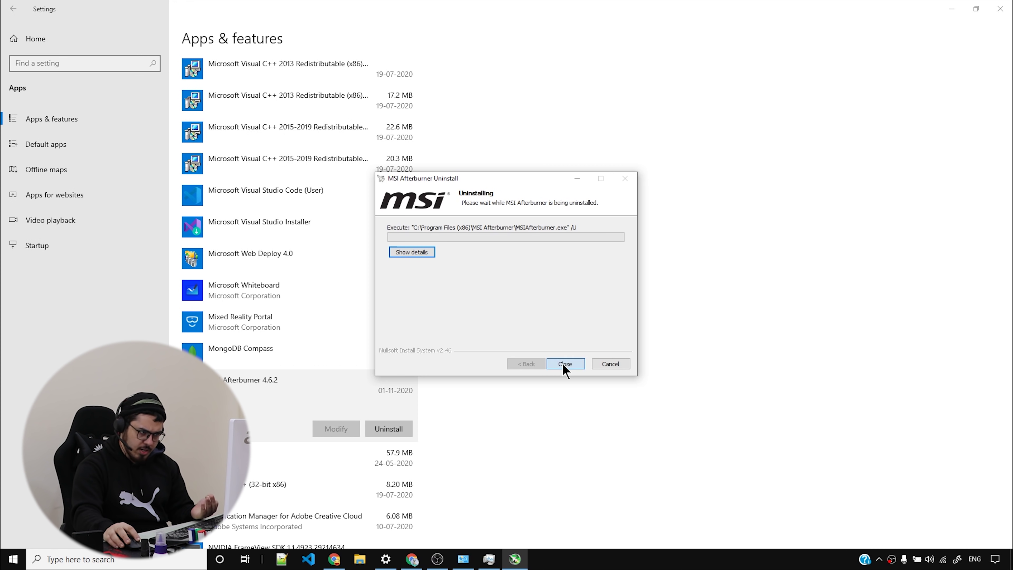
click(543, 316)
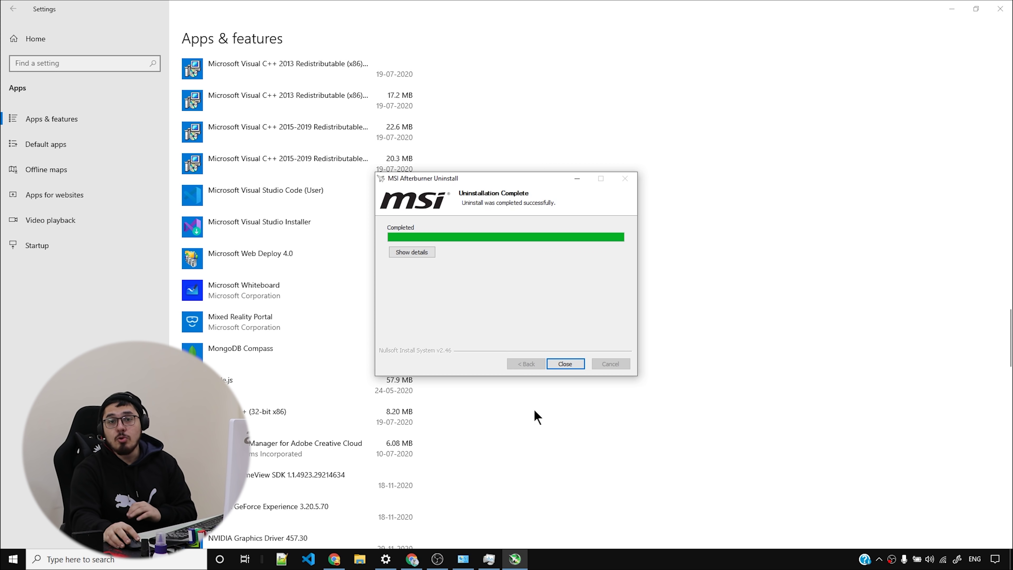
click(564, 363)
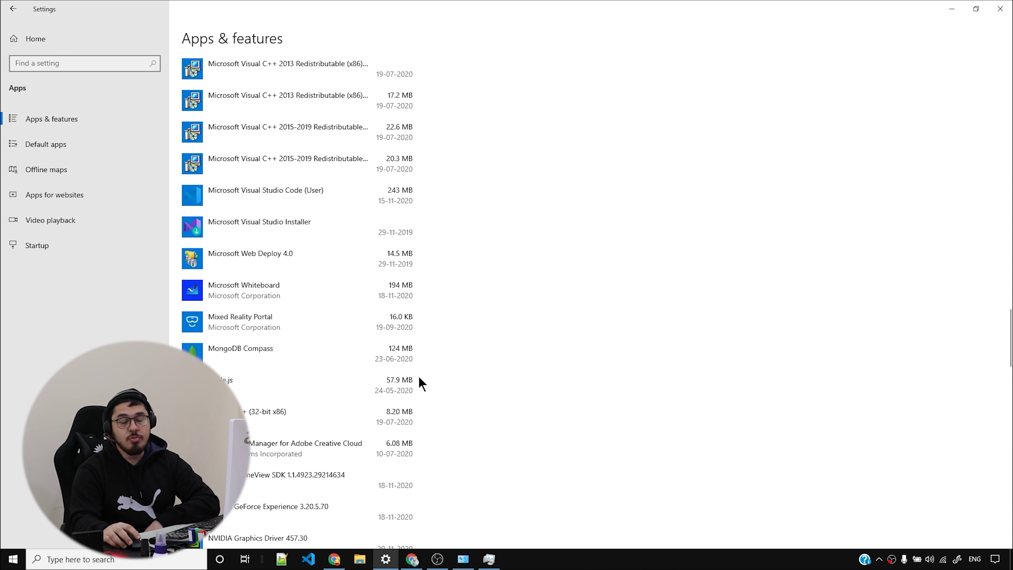
Open Defragment and Optimize Drives and optimize the solid state drive C:.
key(super)
text(def)
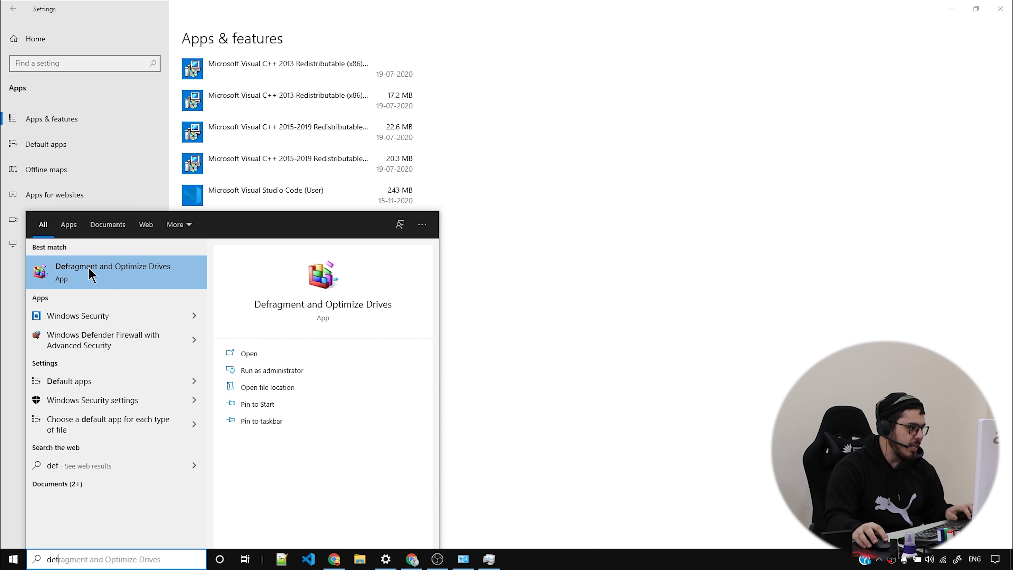
click(134, 279)
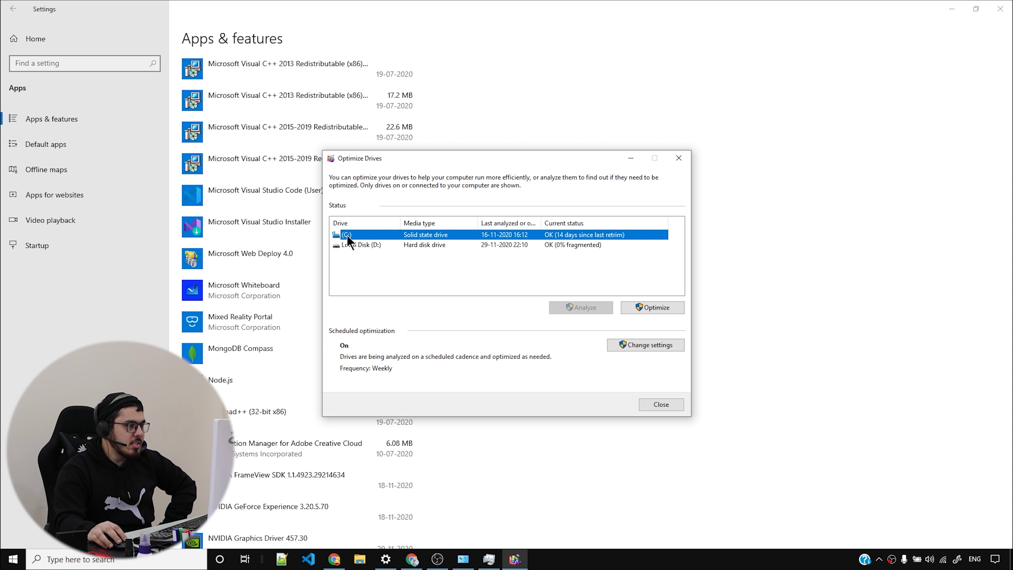
click(656, 307)
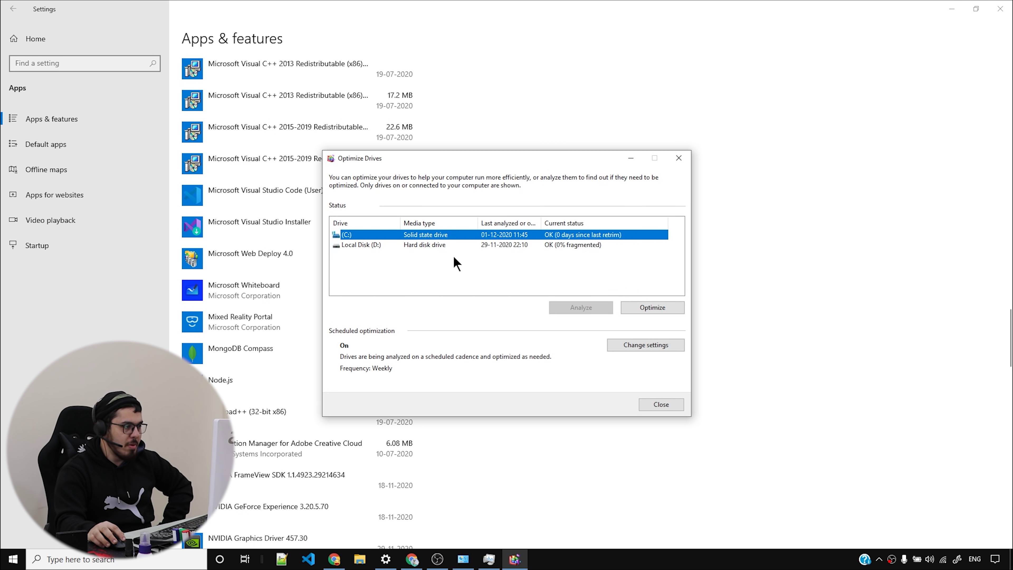
Review the last optimization date of Local Disk (D:) and the scheduled optimization settings without changing them.
click(415, 245)
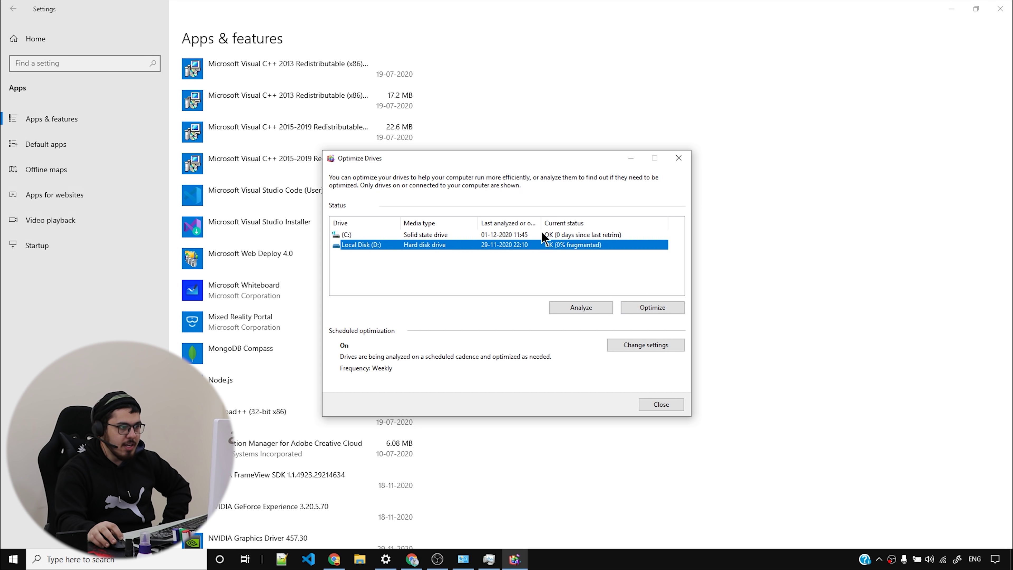
drag(542, 223, 594, 223)
click(650, 348)
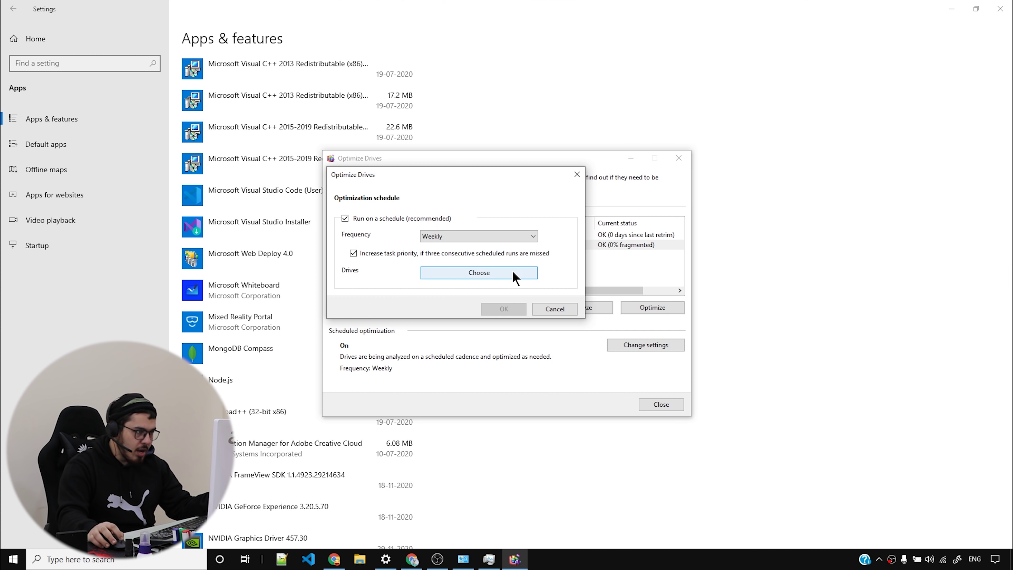
drag(488, 176, 610, 217)
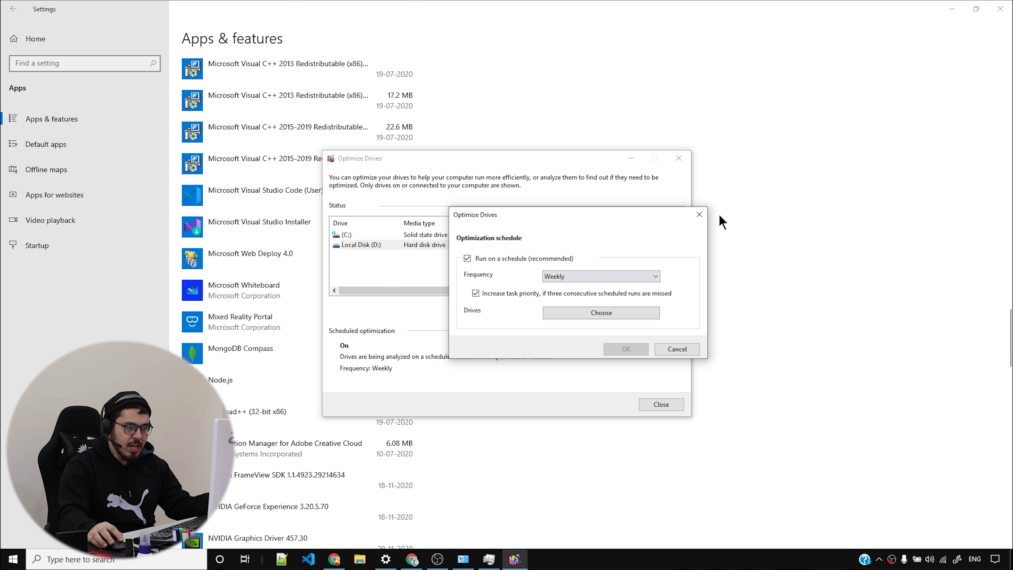
click(699, 214)
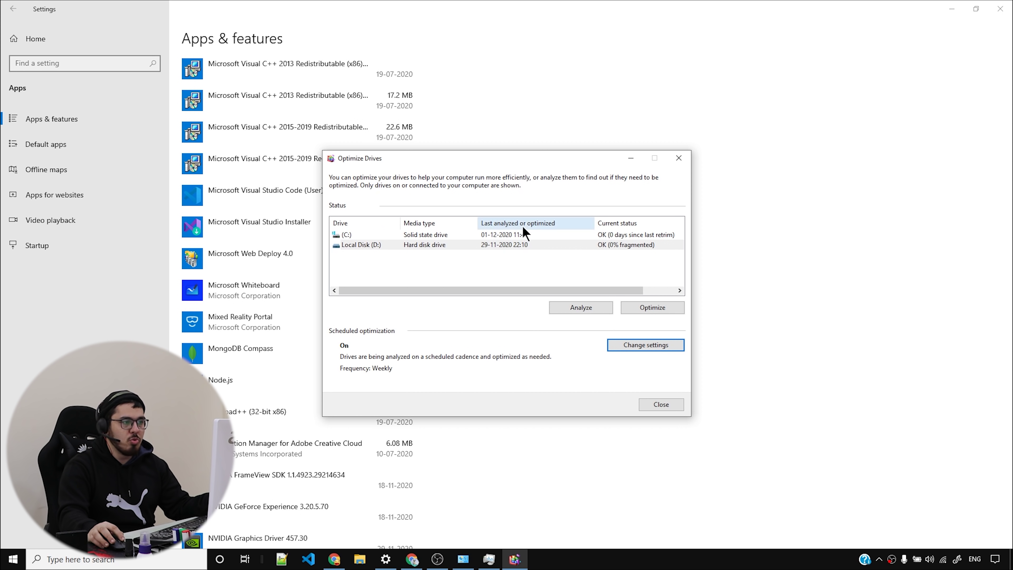
click(518, 244)
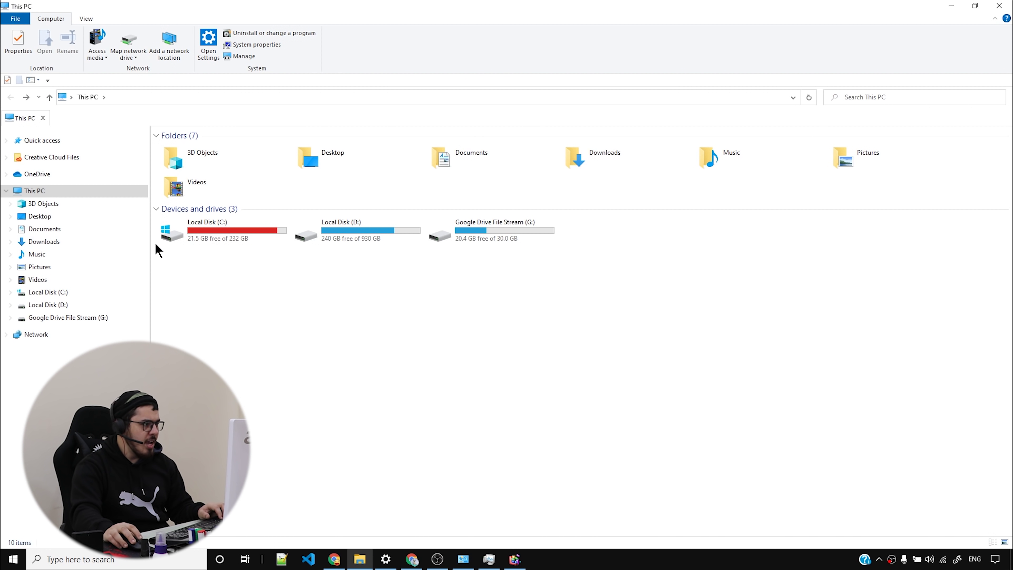
In File Explorer, start Disk Cleanup from the properties of Local Disk (C:) and move its window clear of the properties dialog.
right_click(204, 236)
click(260, 489)
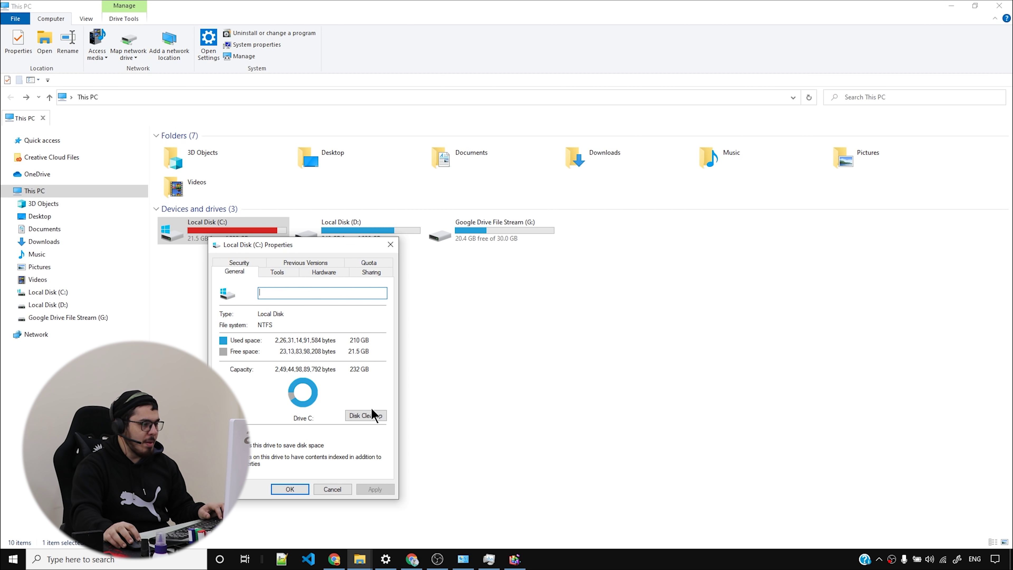
click(376, 418)
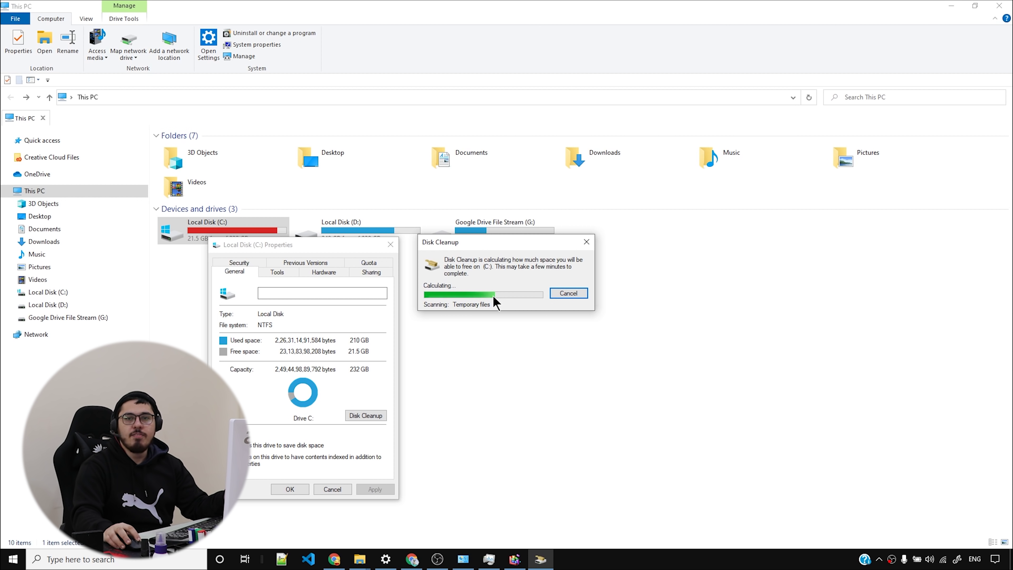
drag(134, 49, 531, 127)
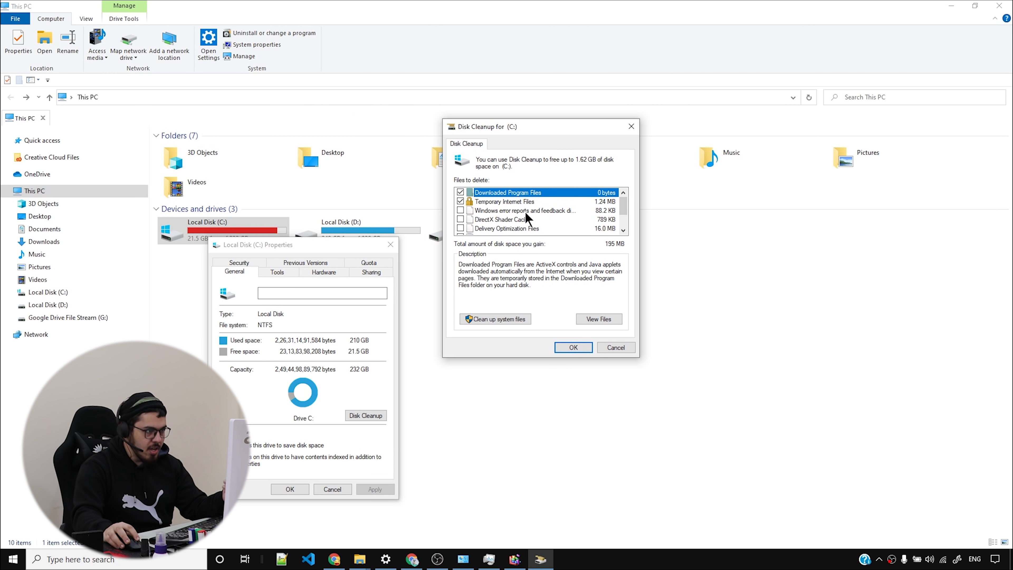
Look through the file categories offered for deletion in Disk Cleanup for (C:).
drag(622, 204, 624, 223)
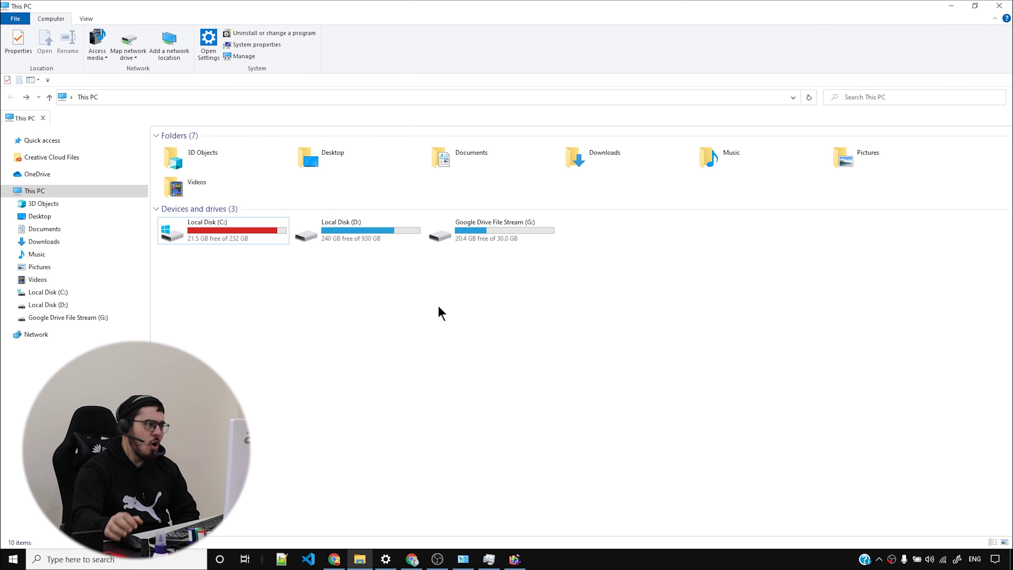
Open the Windows Temp folder with the Run command temp, granting permanent access to the folder.
key(super+r)
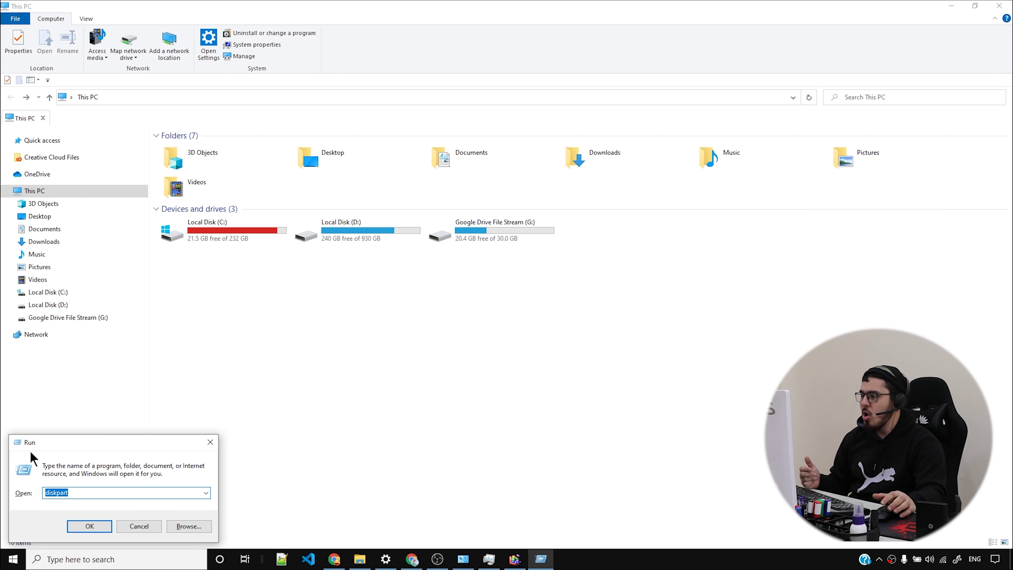
text(temp)
key(Return)
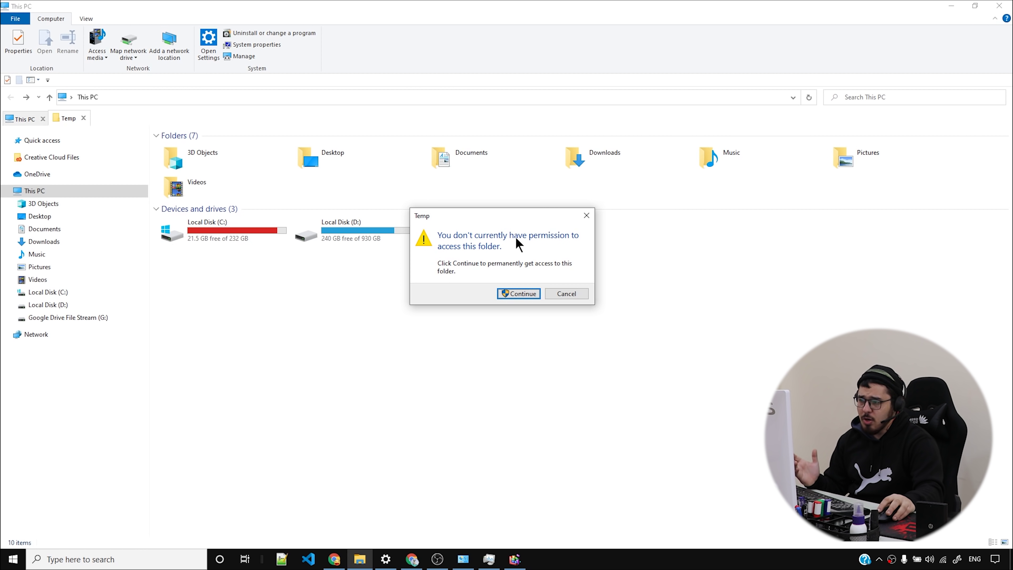
click(517, 294)
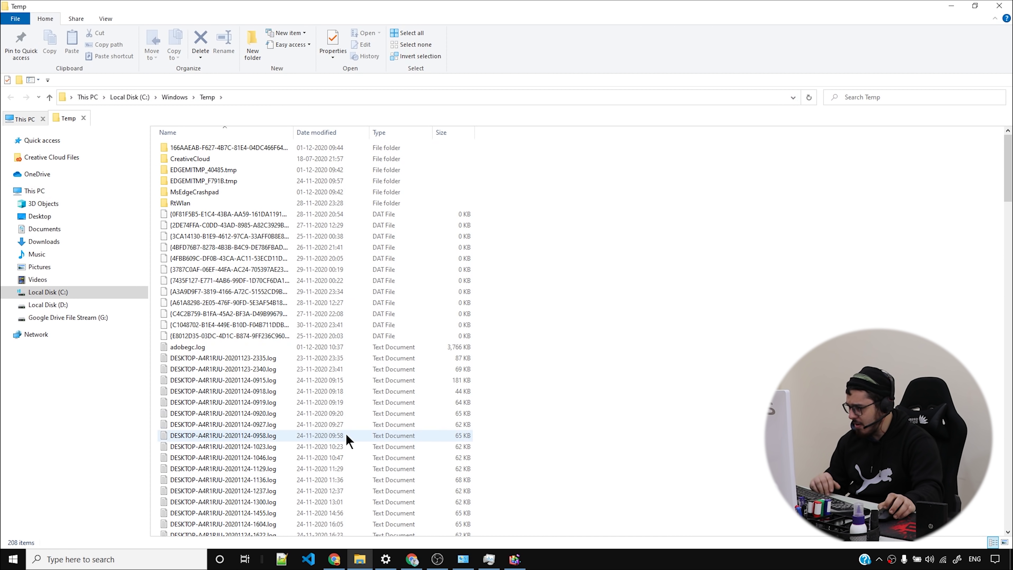
Delete all items in the Windows Temp folder, granting administrator permission and skipping the files in use.
scroll(346, 437, down, 20)
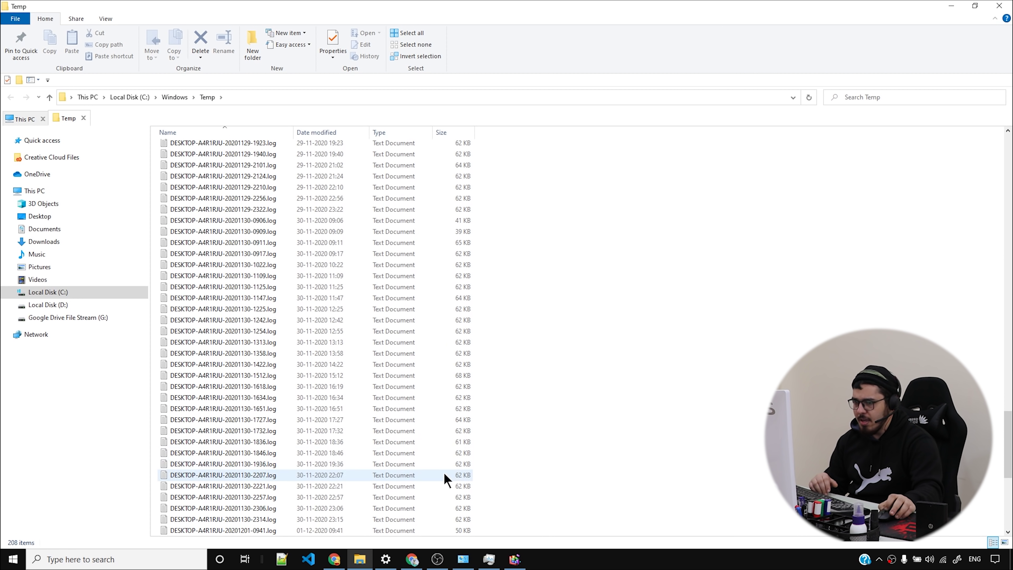
scroll(447, 478, down, 9)
key(ctrl+a)
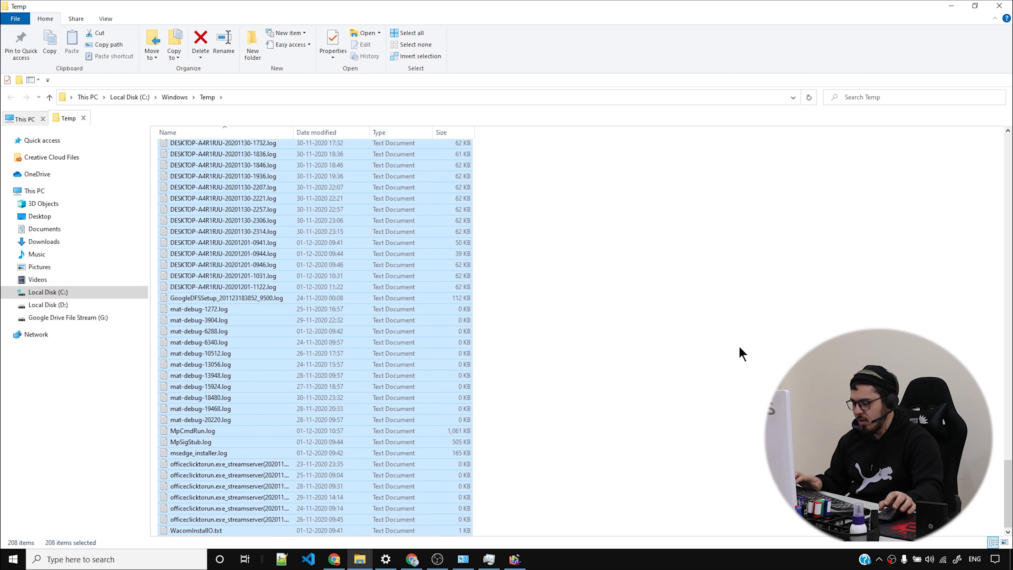
key(Delete)
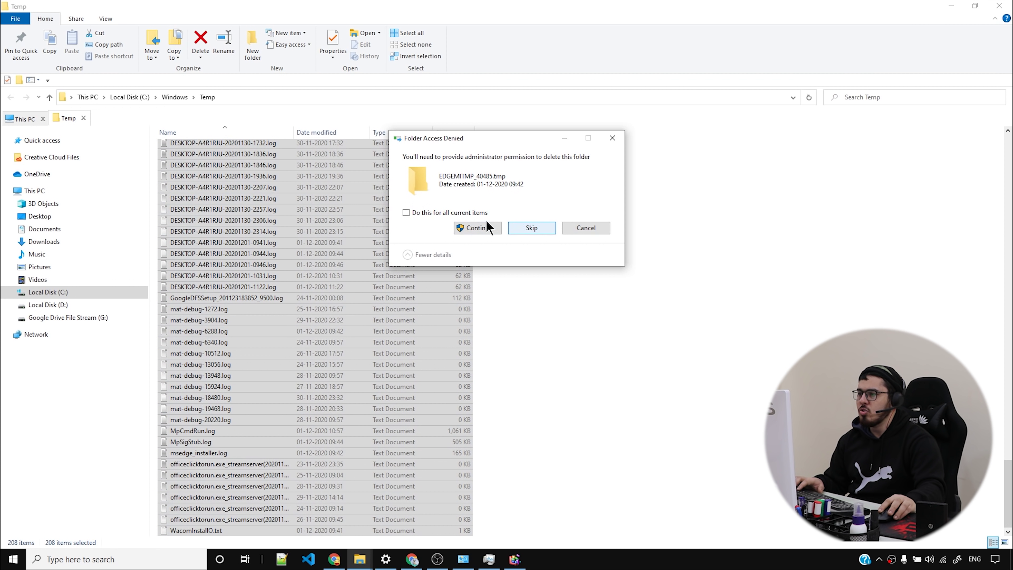
click(474, 227)
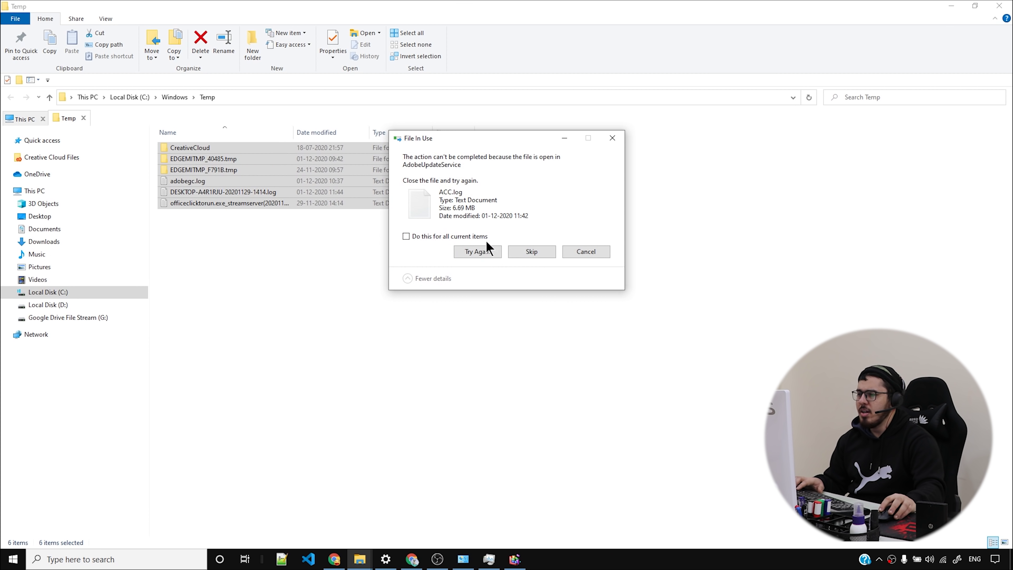
click(532, 252)
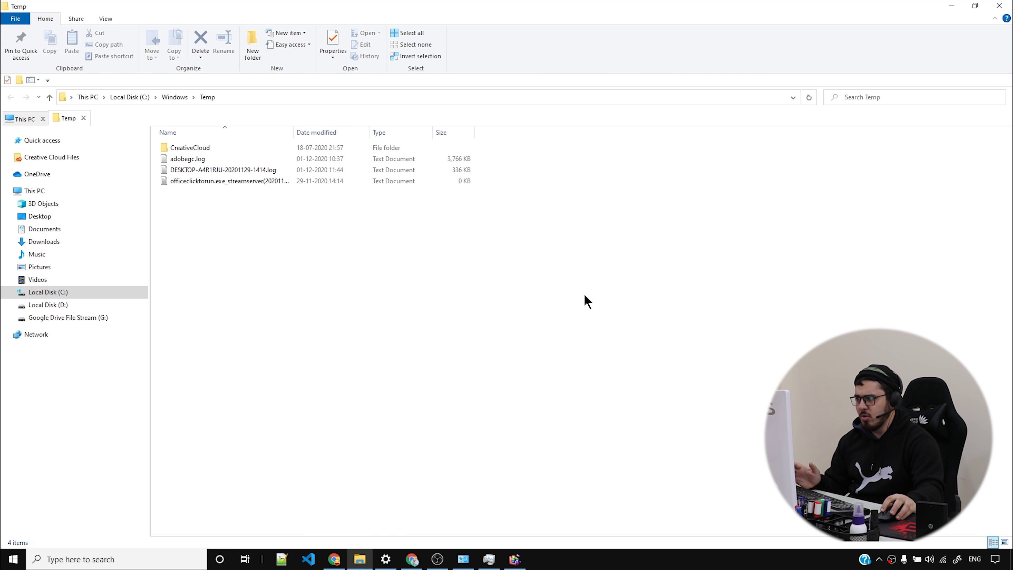
Open the user's AppData\Local\Temp folder through Run and compare it with the Windows Temp folder.
key(super+r)
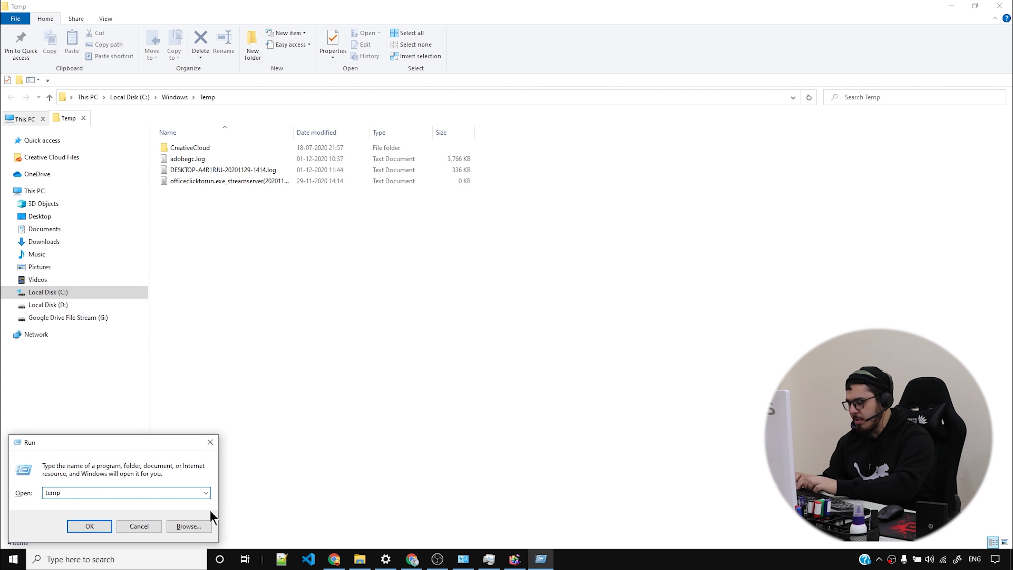
text(%)
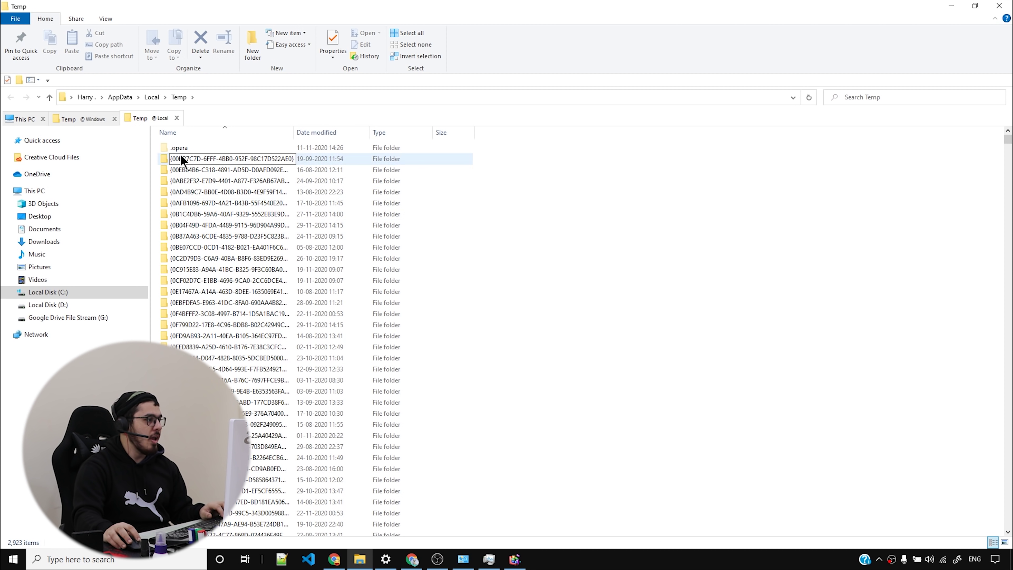
click(86, 118)
click(166, 119)
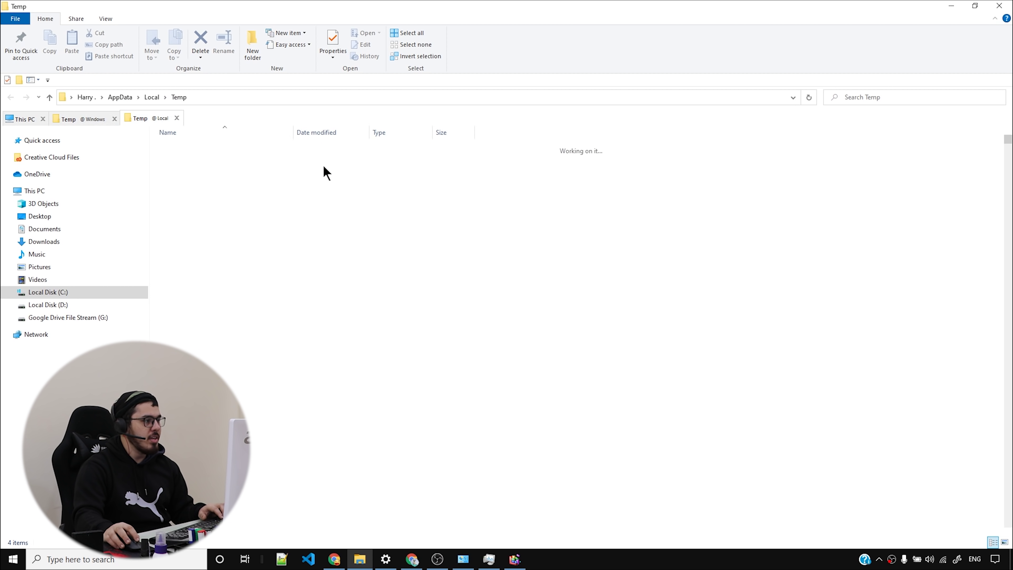
Permanently delete all items in the user's AppData\Local\Temp folder and move the progress window aside.
key(ctrl+a)
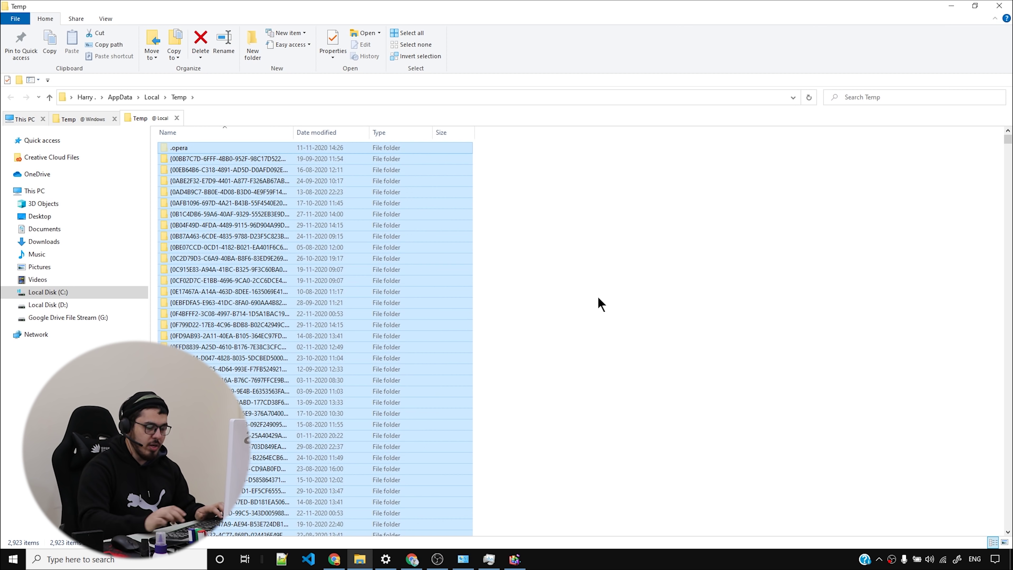
key(shift+Delete)
key(Return)
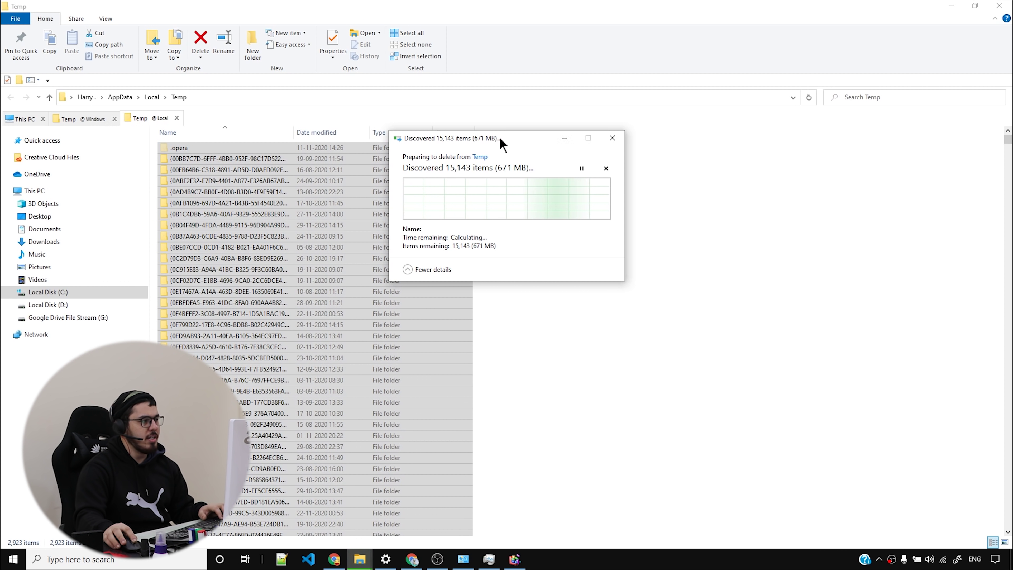
drag(501, 138, 605, 166)
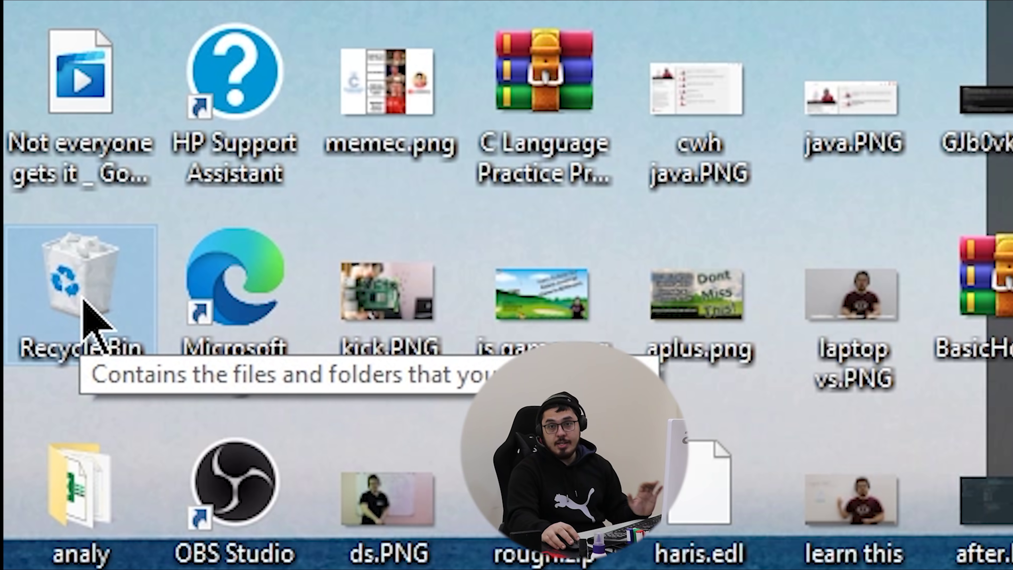
Start emptying the Recycle Bin from the desktop and decline the permanent deletion of its items.
right_click(83, 302)
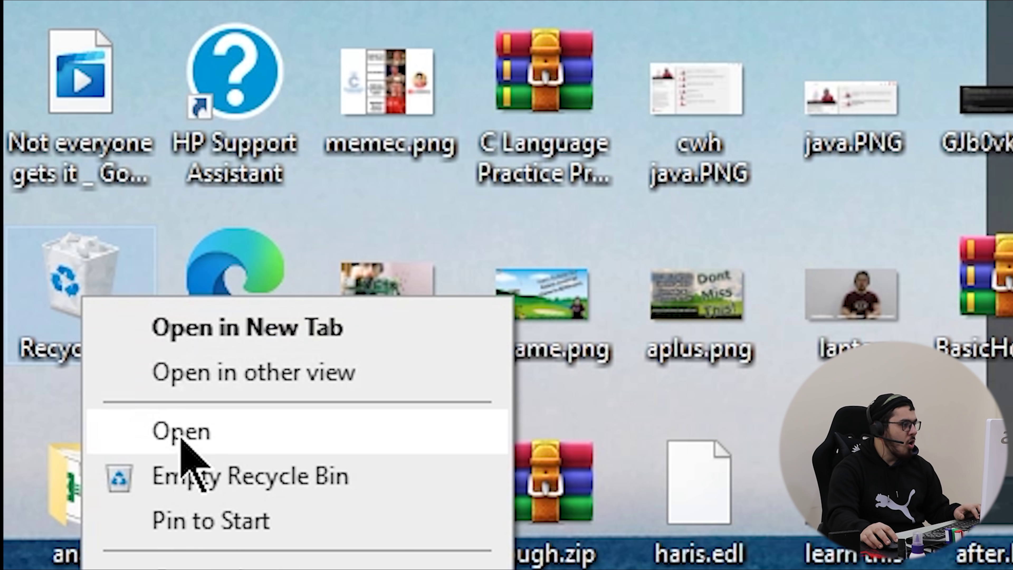
click(203, 478)
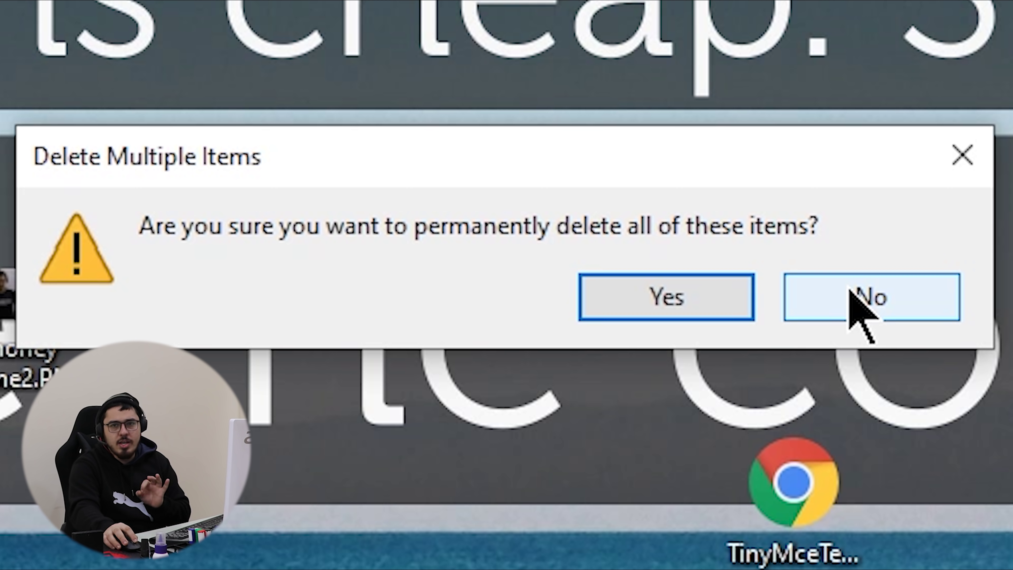
click(848, 289)
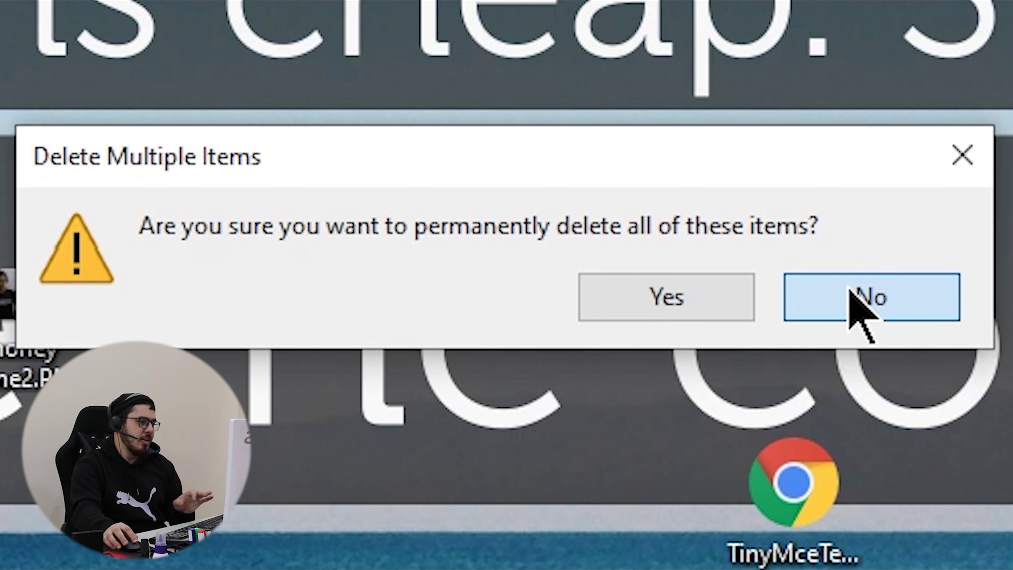